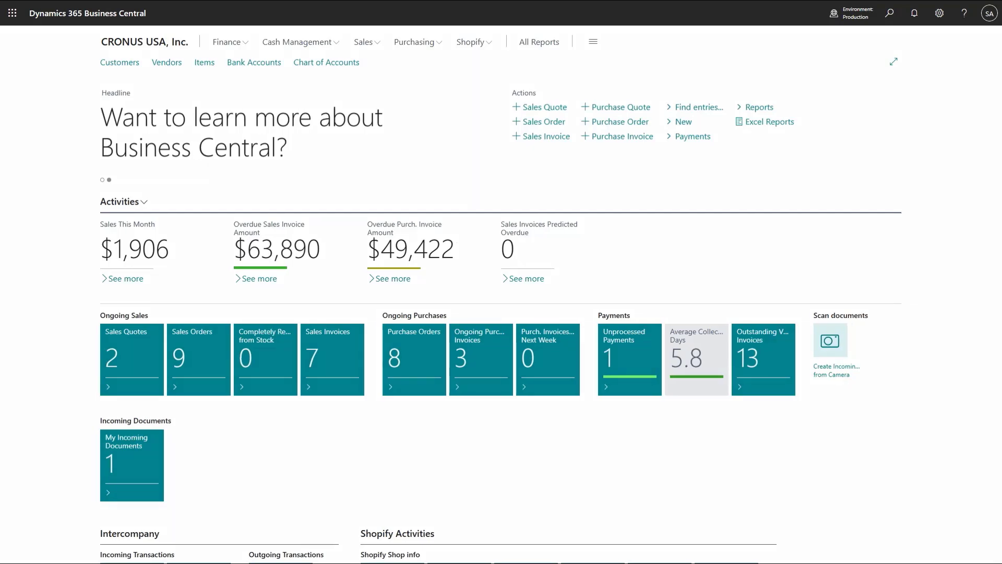
Find 'gene led setup' through Tell Me and land on General Ledger Setup
key("alt+q")
type("g")
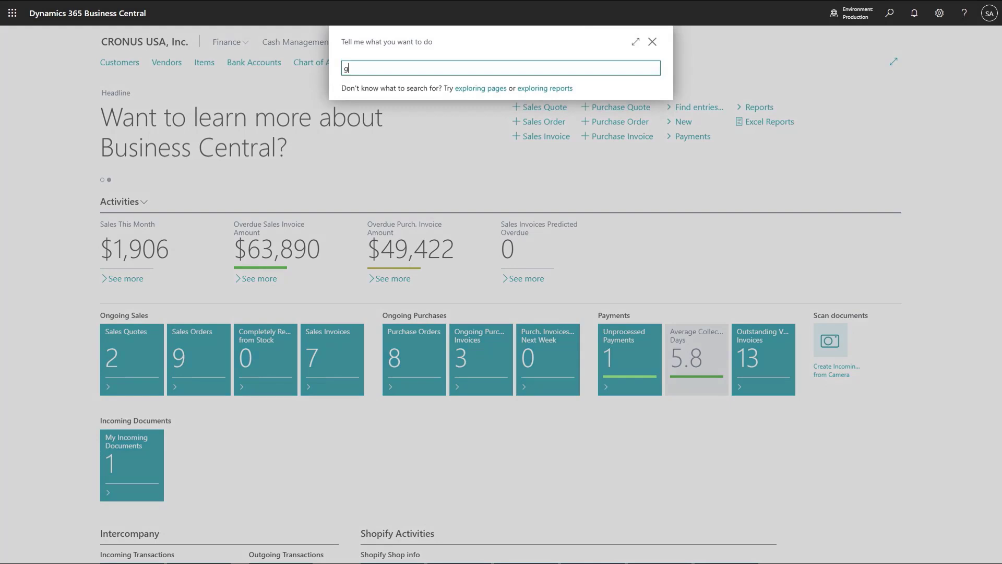
type("ene led setup")
key("Return")
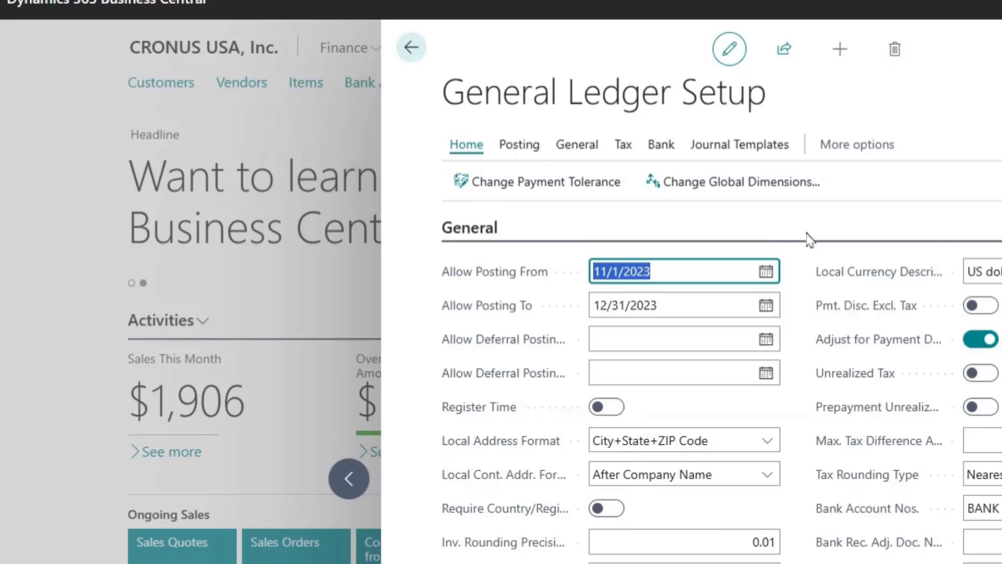
Set Allow Posting From to 12/1/2023 using the calendar picker
left_click(768, 272)
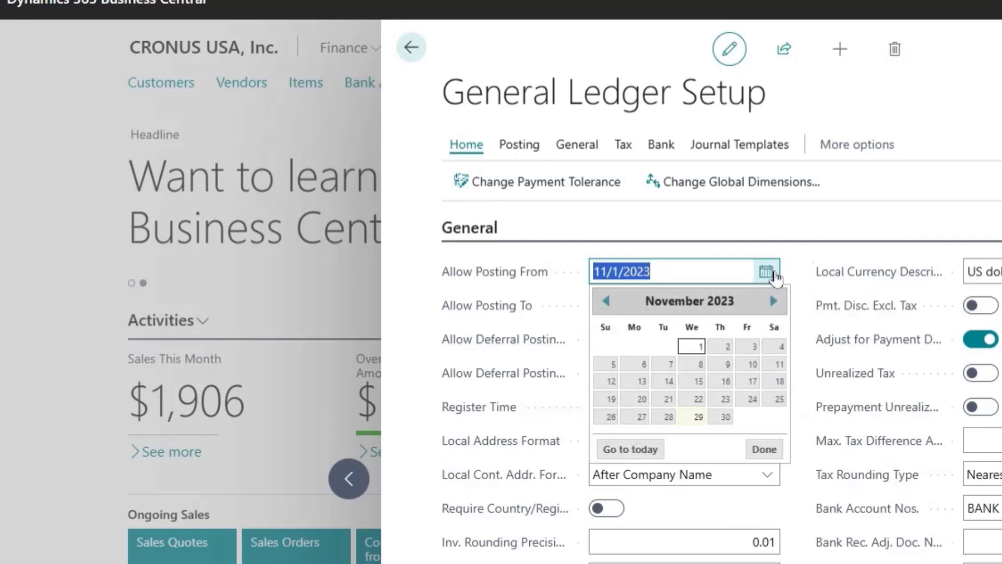
left_click(774, 301)
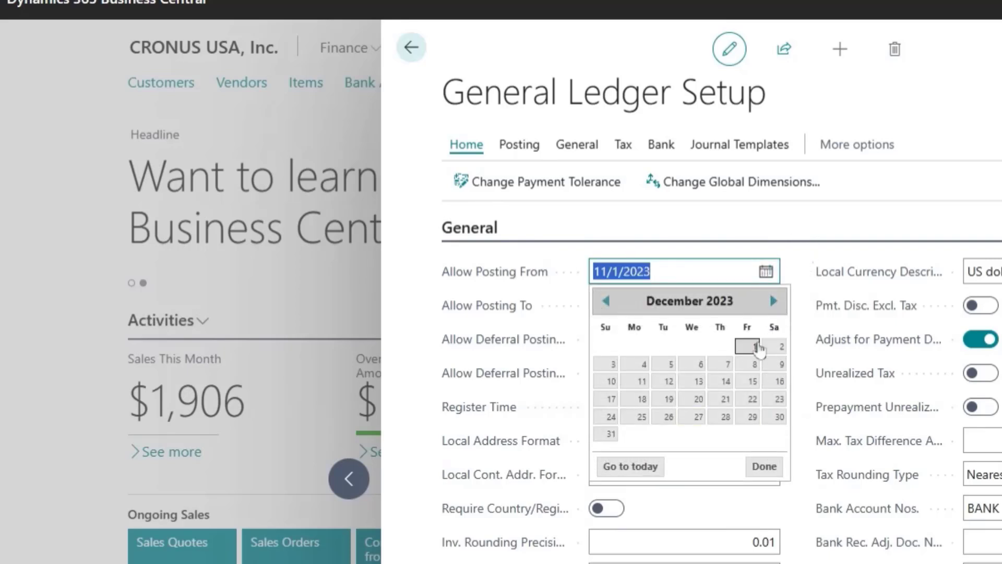
left_click(754, 345)
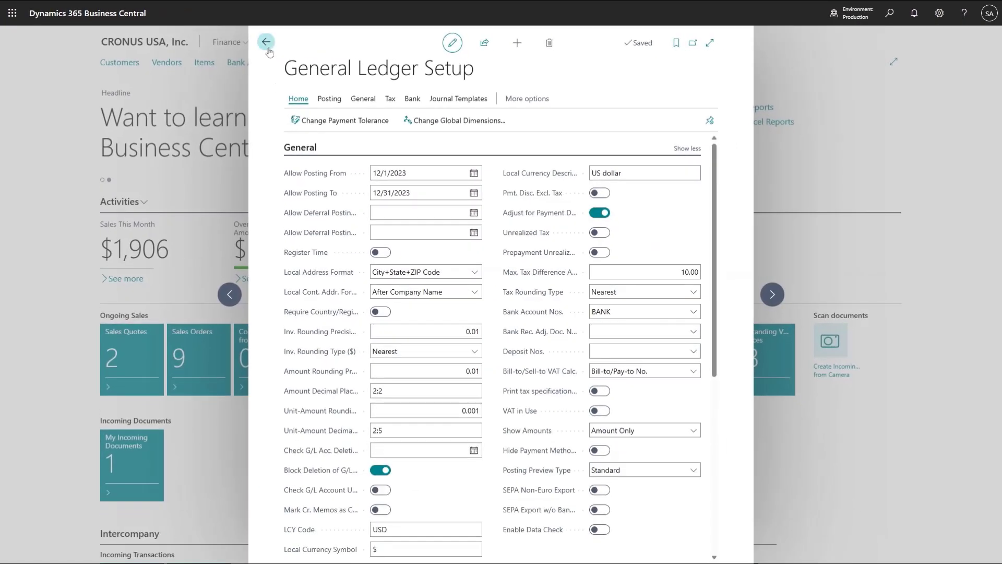
Leave General Ledger Setup and search Tell Me for 'user setup'
left_click(266, 41)
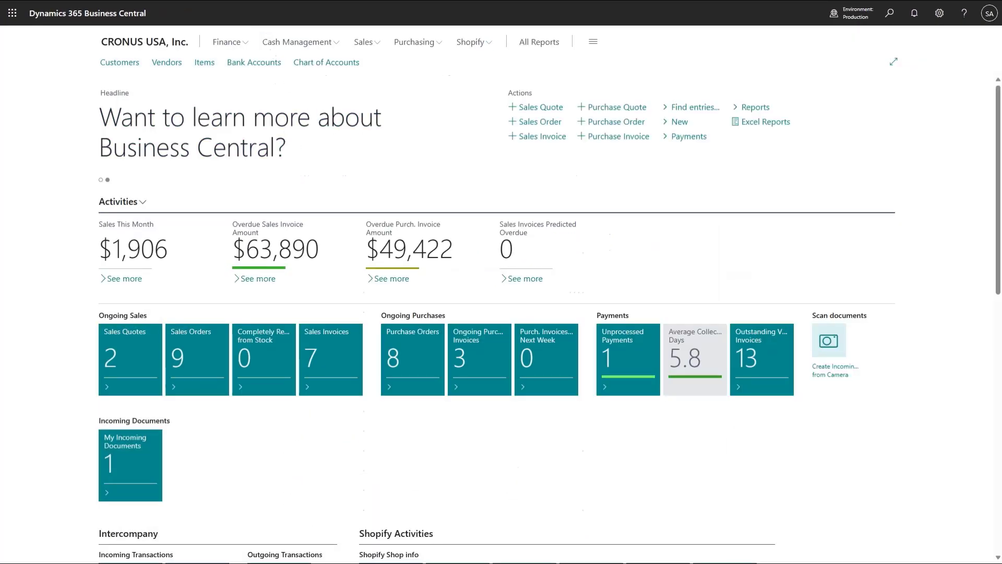
key("alt+q")
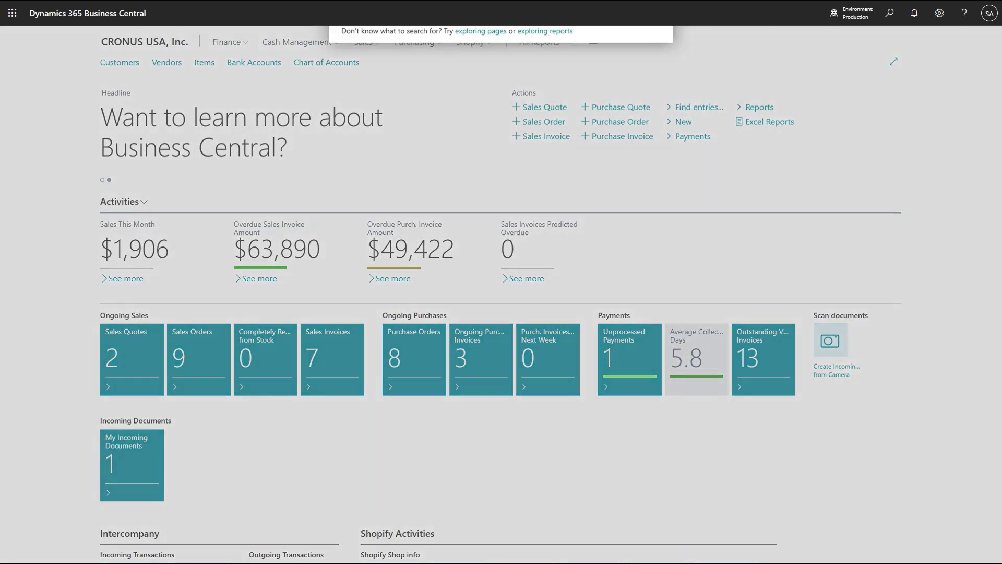
type("user setup")
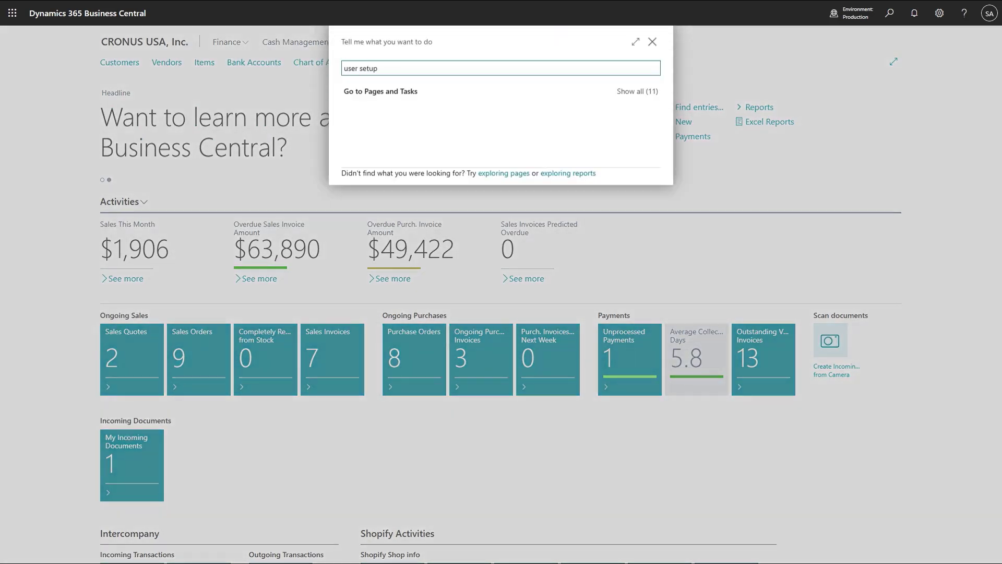
left_click(400, 122)
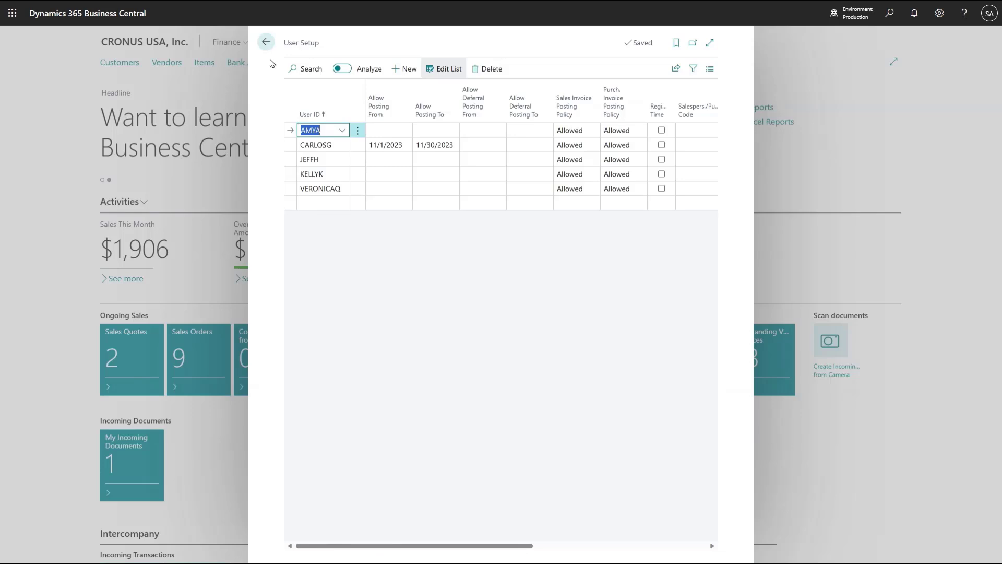
Return from User Setup to the CRONUS USA, Inc. home page
left_click(266, 42)
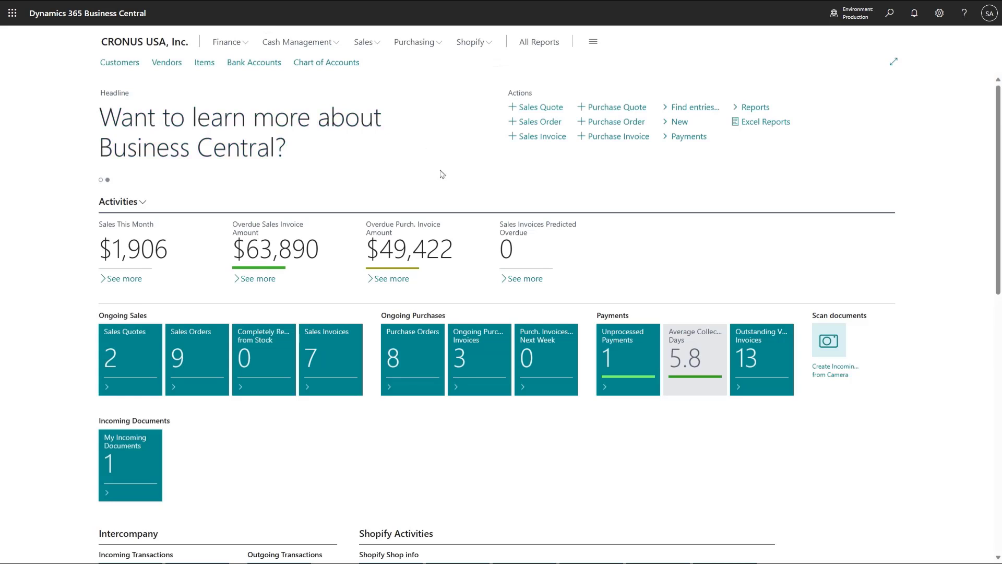